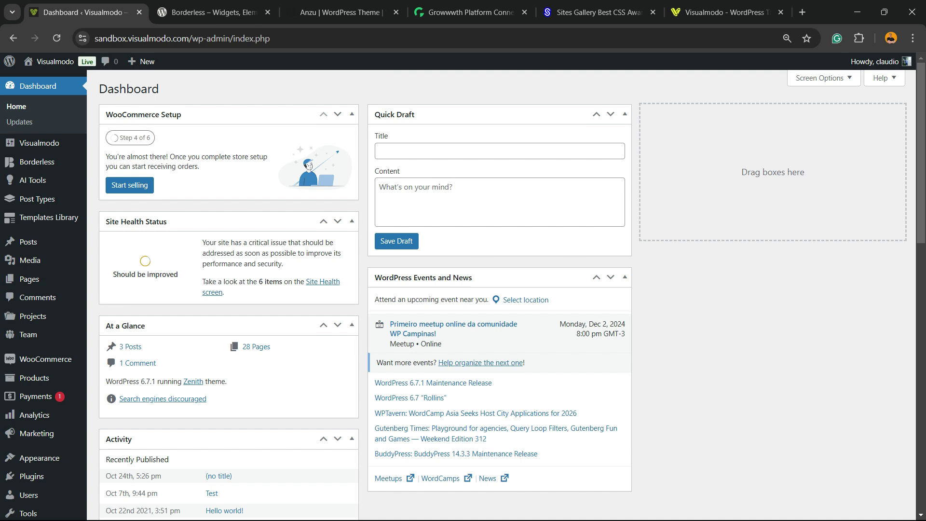
# - Open the Slider 01 module from the Slider Revolution overview in the slide editor
pyautogui.scroll(-10, 463, 289)
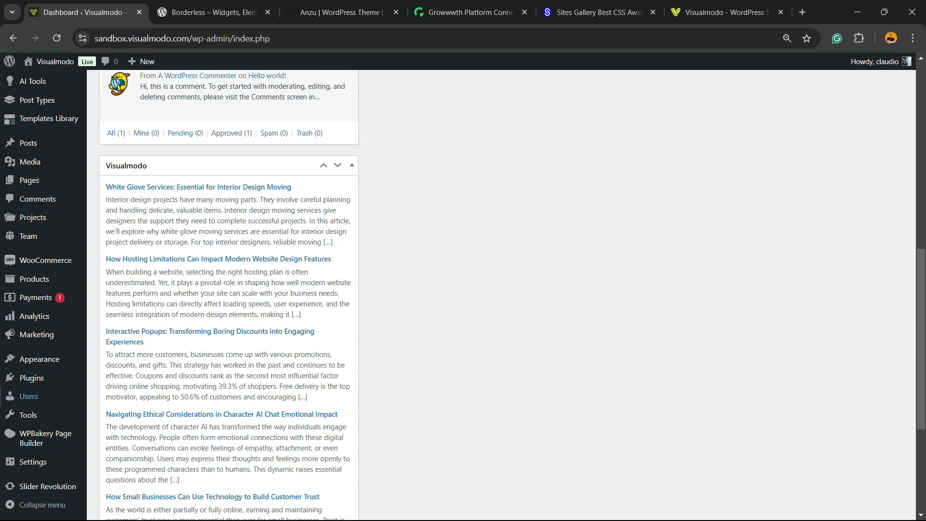
pyautogui.moveTo(47, 487)
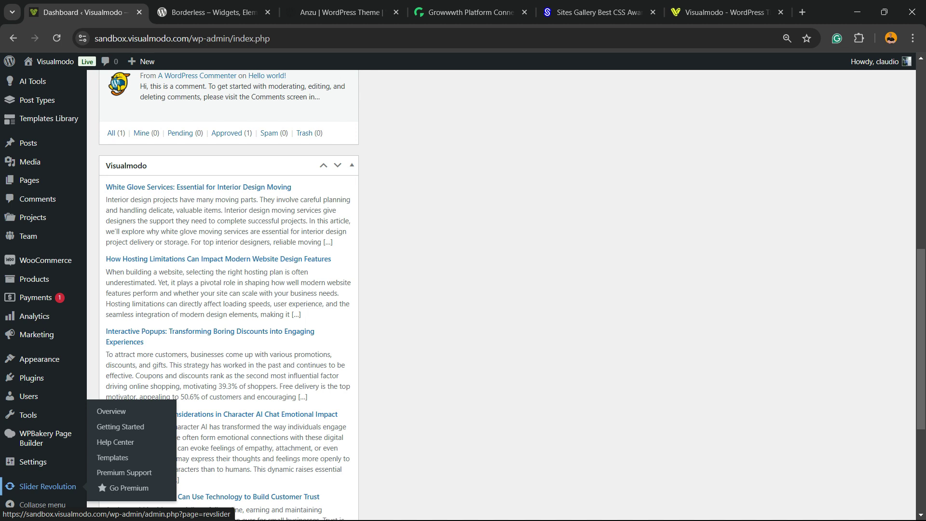
pyautogui.click(47, 487)
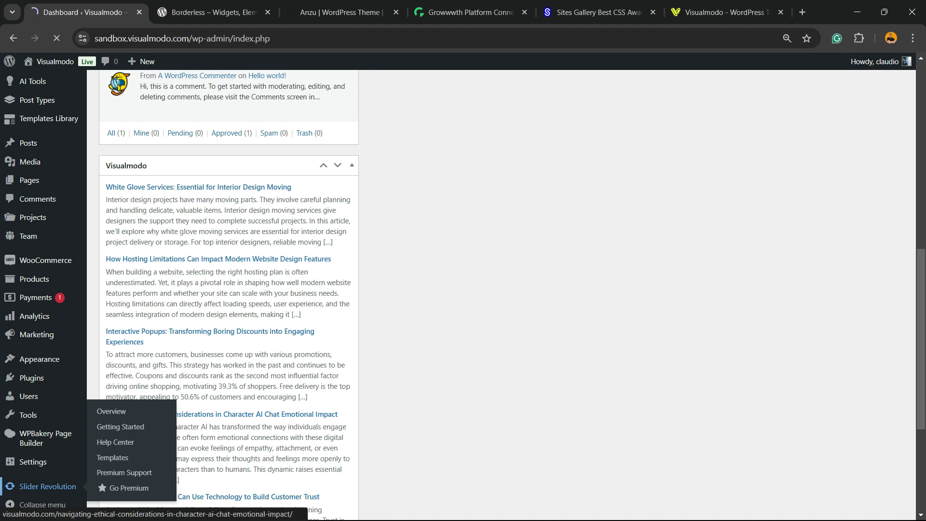
pyautogui.scroll(-3, 200, 264)
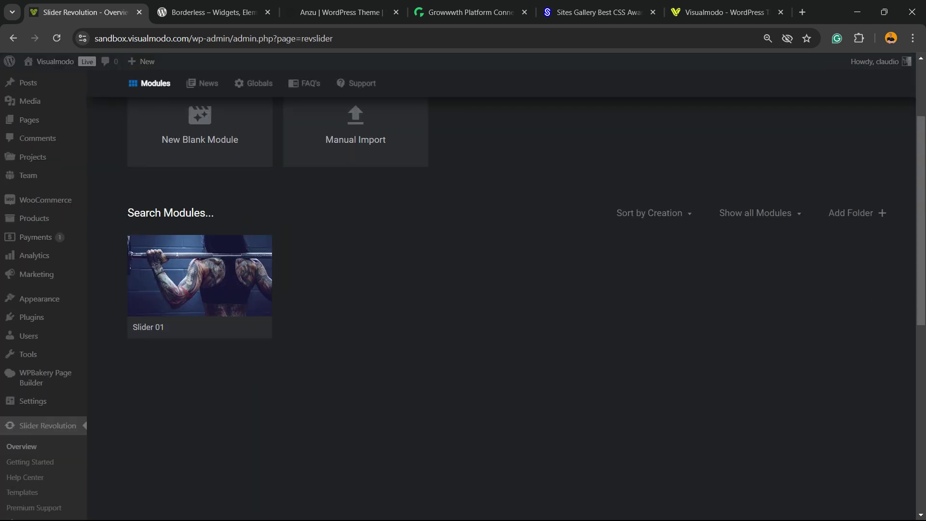
pyautogui.moveTo(200, 289)
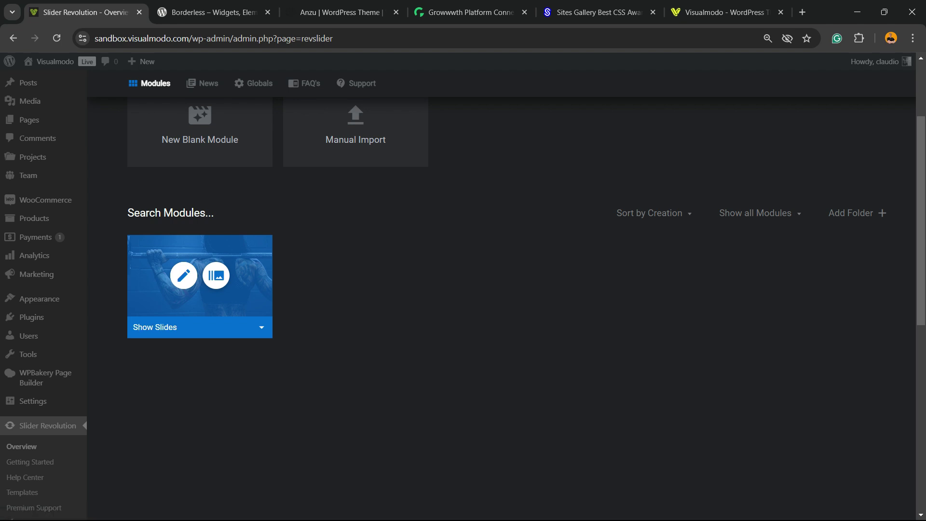
pyautogui.click(184, 275)
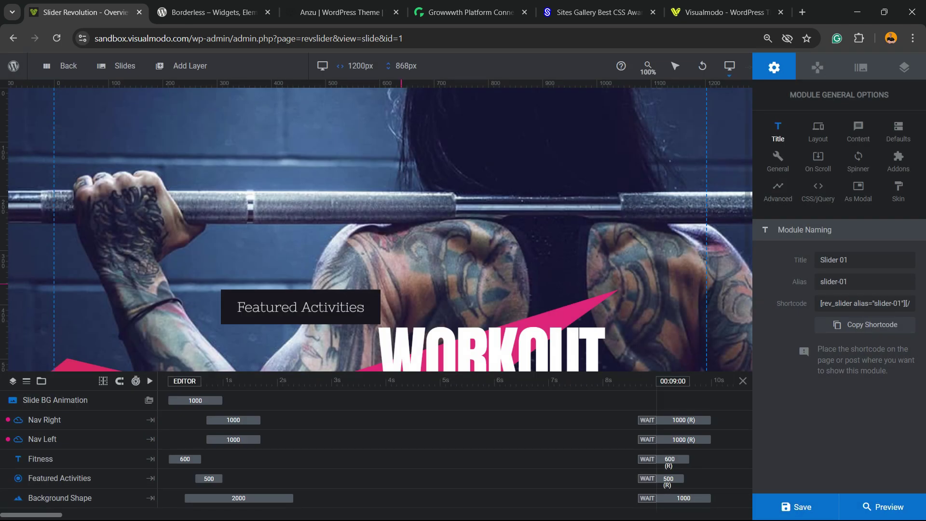
# - Switch the editor to slide #2 Yoga and look over its whole layout
pyautogui.scroll(3, 368, 220)
pyautogui.moveTo(118, 65)
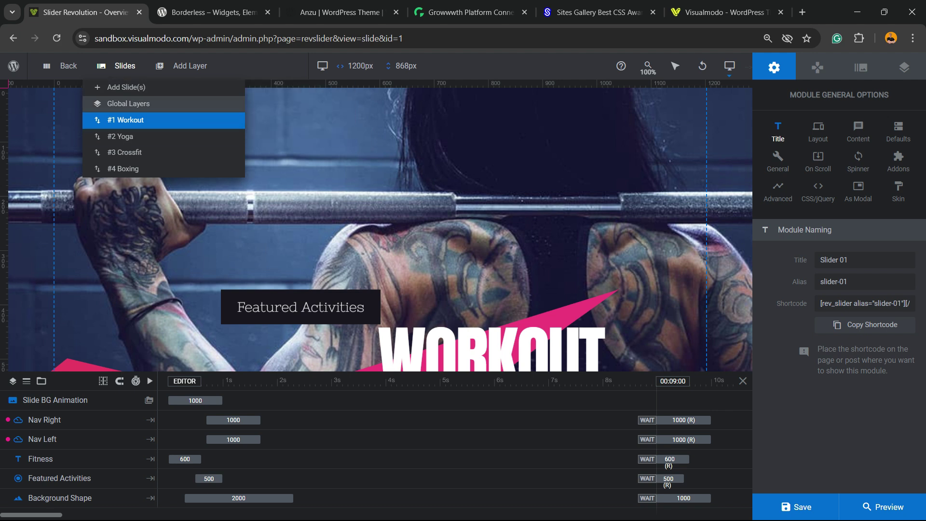
pyautogui.click(144, 137)
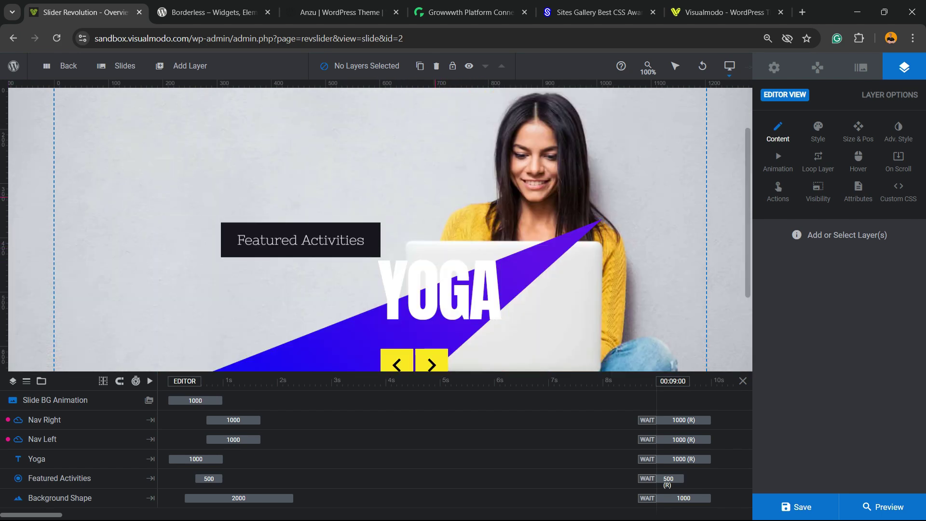
pyautogui.scroll(-3, 425, 193)
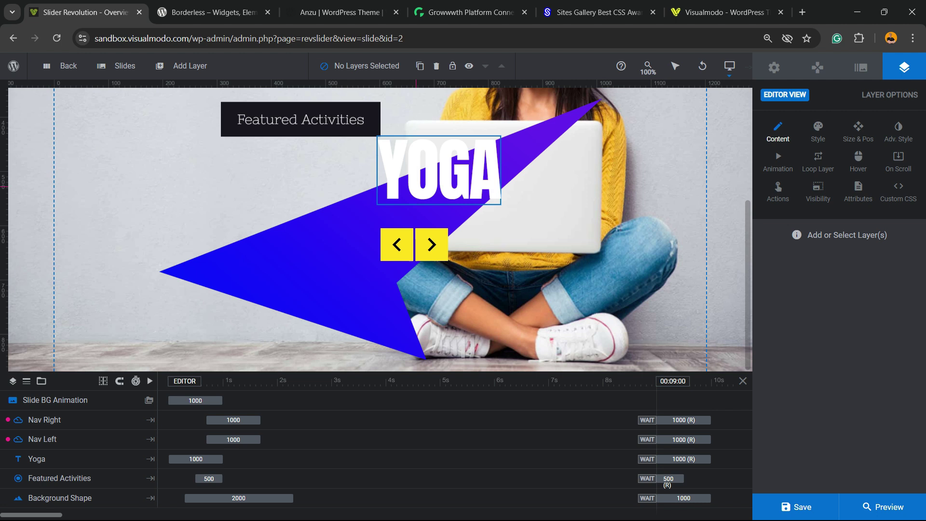
pyautogui.scroll(5, 388, 215)
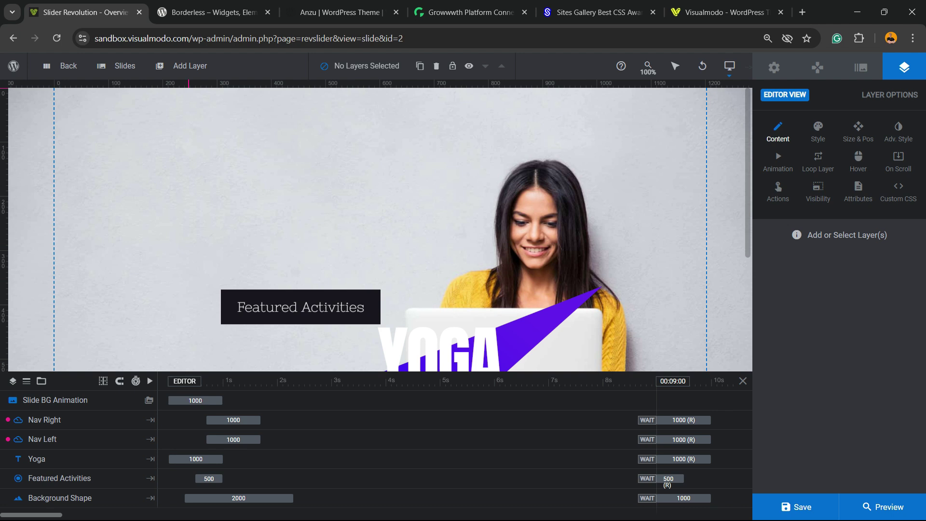
# - Add a shape layer to the Yoga slide and move it just above the Featured Activities label
pyautogui.moveTo(189, 66)
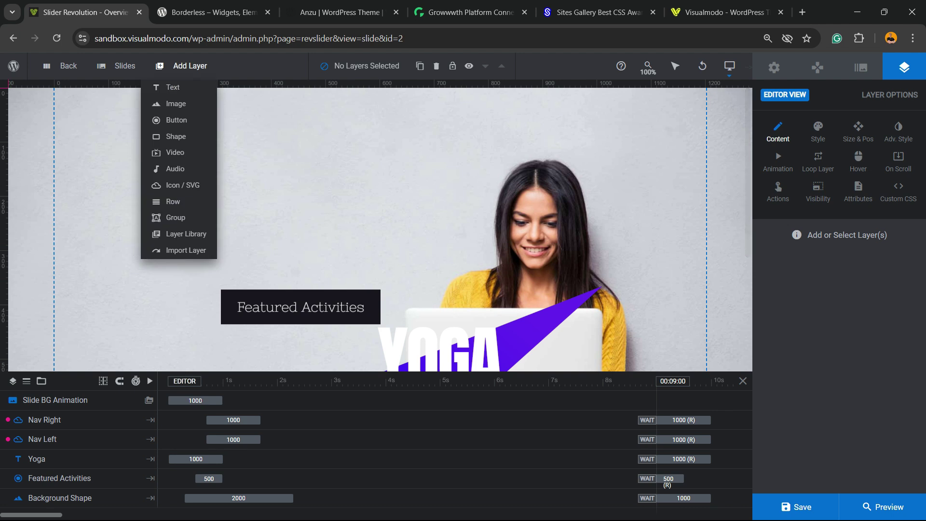
pyautogui.click(185, 136)
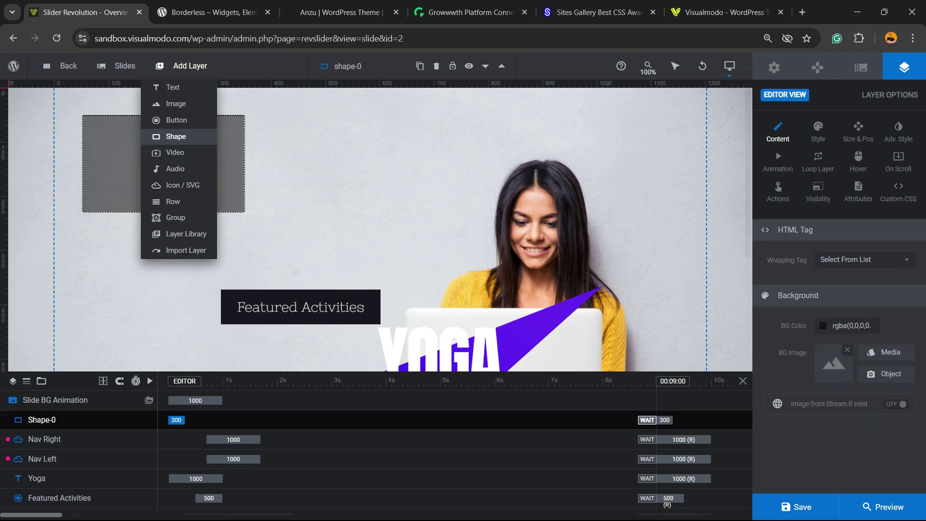
pyautogui.moveTo(244, 209); pyautogui.dragTo(395, 251)
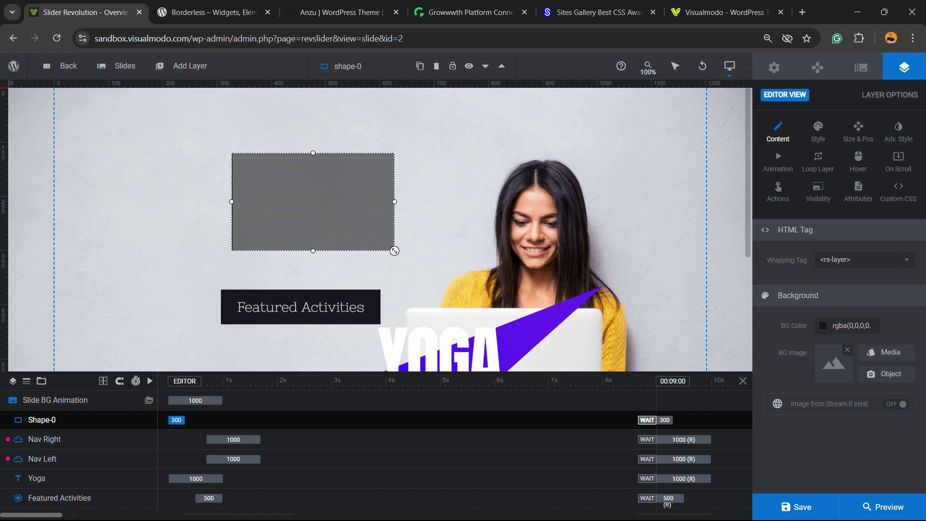
# - Set the shape's background color to black (#000000) at 34% opacity, after trying the yellow preset
pyautogui.click(852, 326)
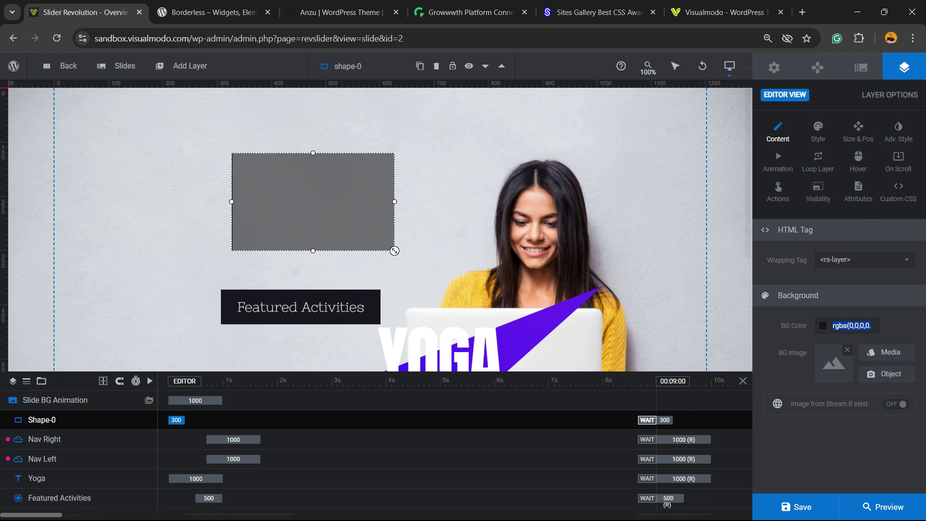
pyautogui.click(823, 326)
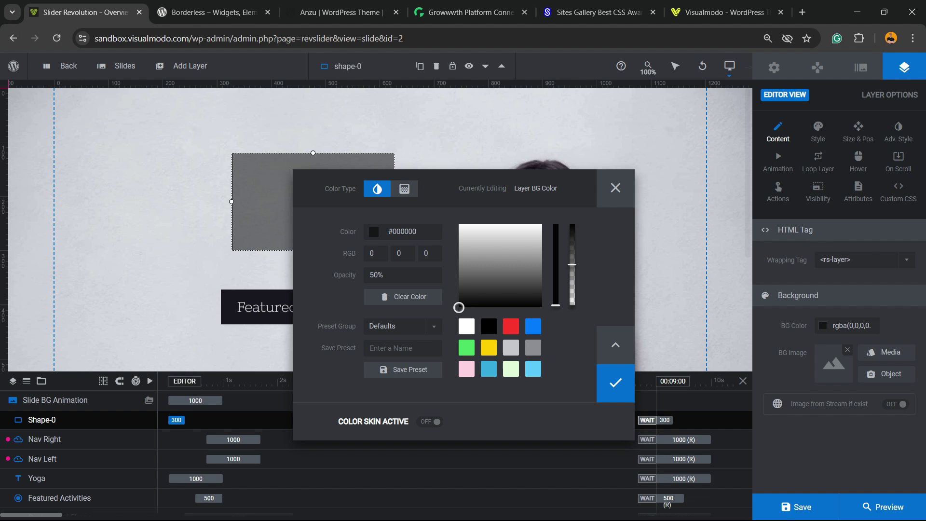
pyautogui.moveTo(572, 264)
pyautogui.mouseDown()
pyautogui.moveTo(572, 240)
pyautogui.moveTo(572, 273)
pyautogui.moveTo(572, 242)
pyautogui.moveTo(572, 255)
pyautogui.mouseUp()
pyautogui.click(488, 348)
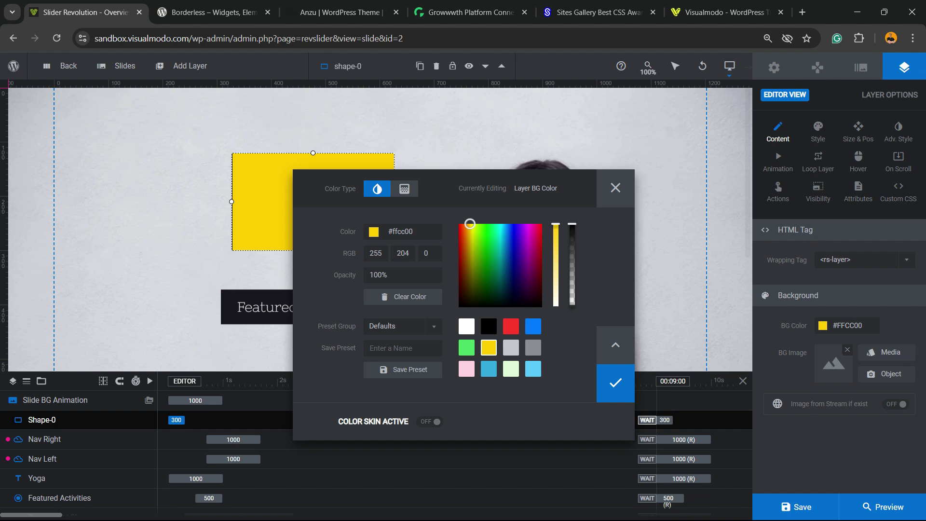
pyautogui.moveTo(572, 224); pyautogui.dragTo(572, 289)
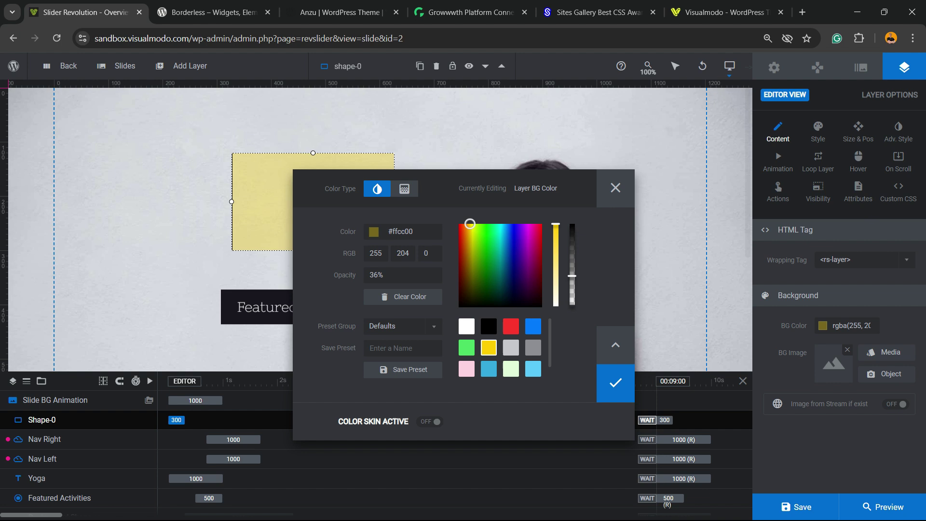
pyautogui.click(489, 326)
pyautogui.moveTo(572, 224); pyautogui.dragTo(572, 277)
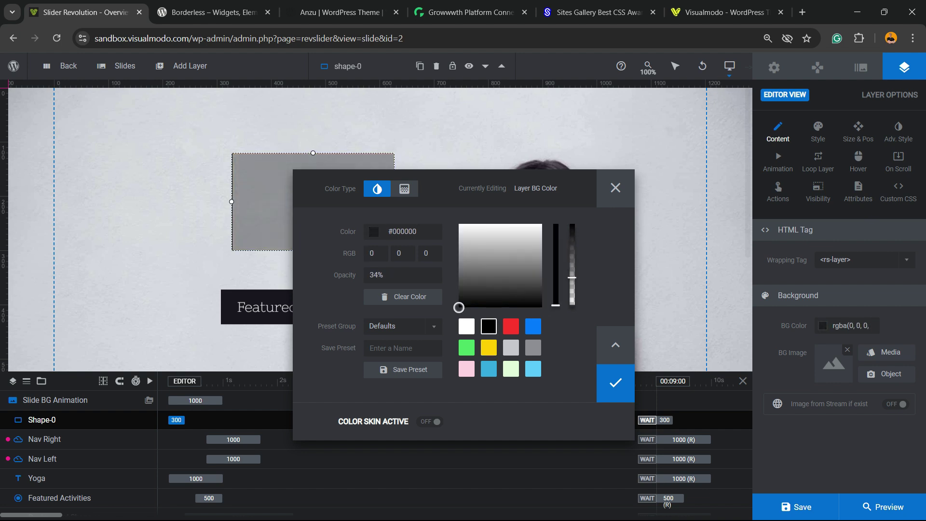
pyautogui.click(615, 383)
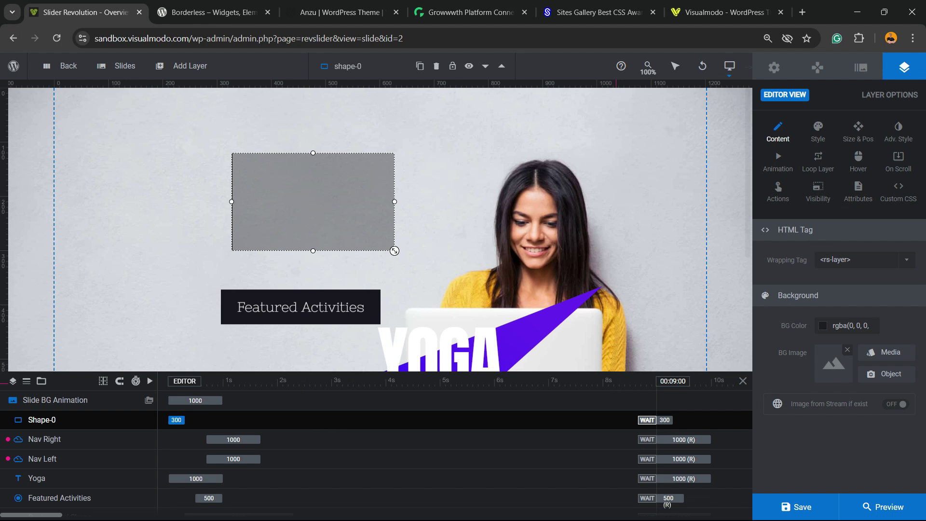
# - Make the shape overlay the whole slide by applying the Cover size preset
pyautogui.moveTo(392, 252); pyautogui.dragTo(459, 274)
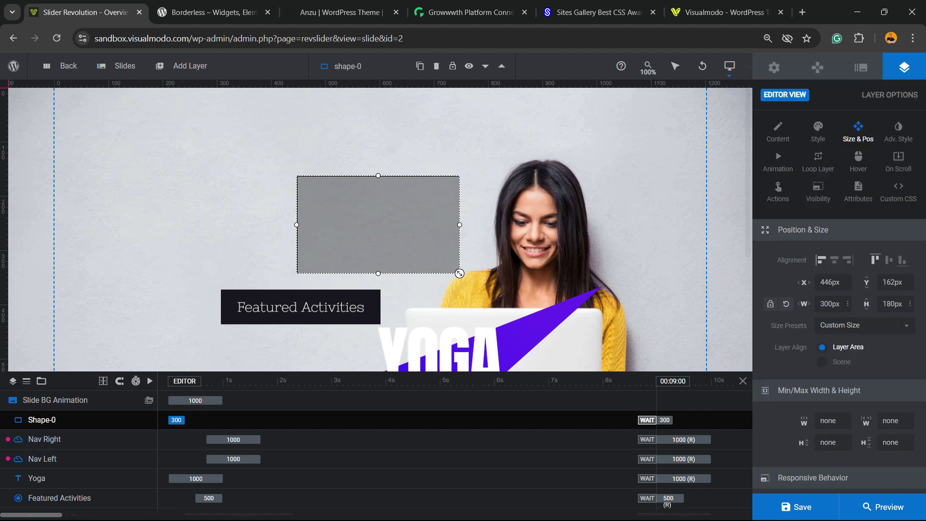
pyautogui.tripleClick(789, 326)
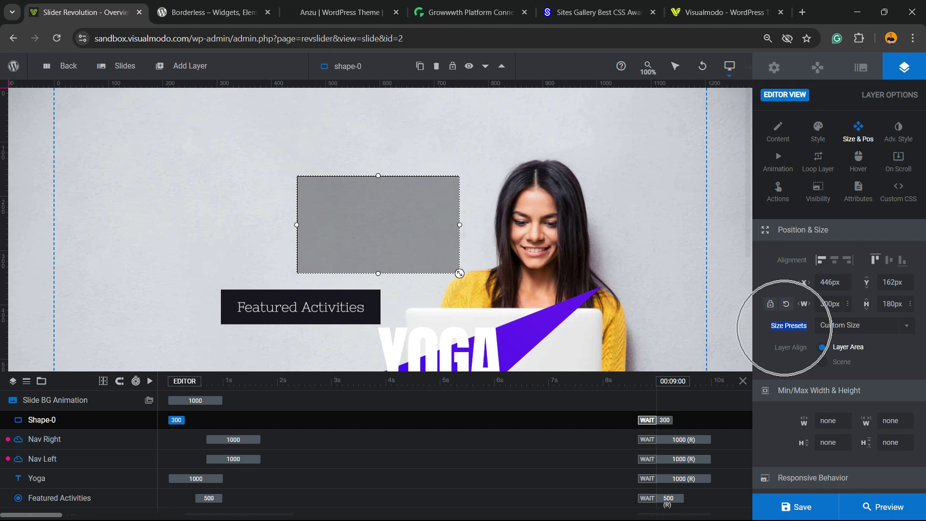
pyautogui.click(864, 326)
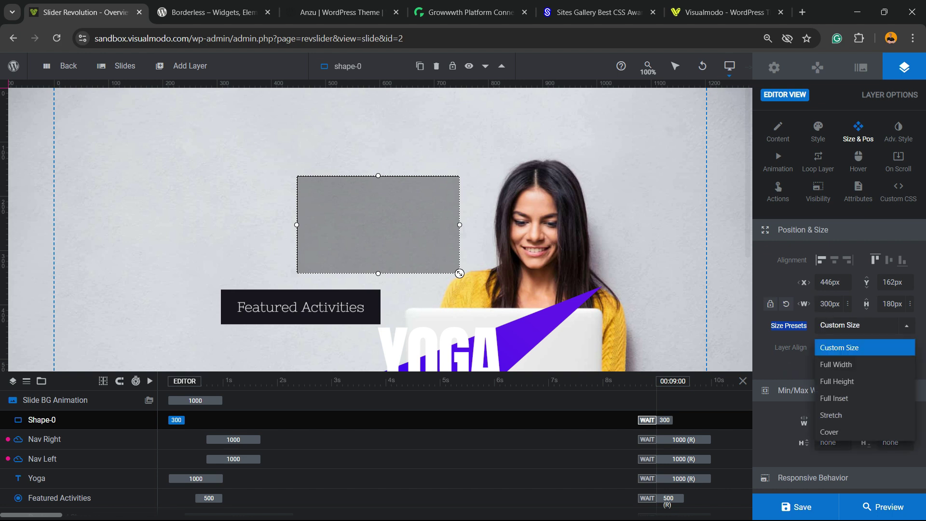
pyautogui.click(829, 431)
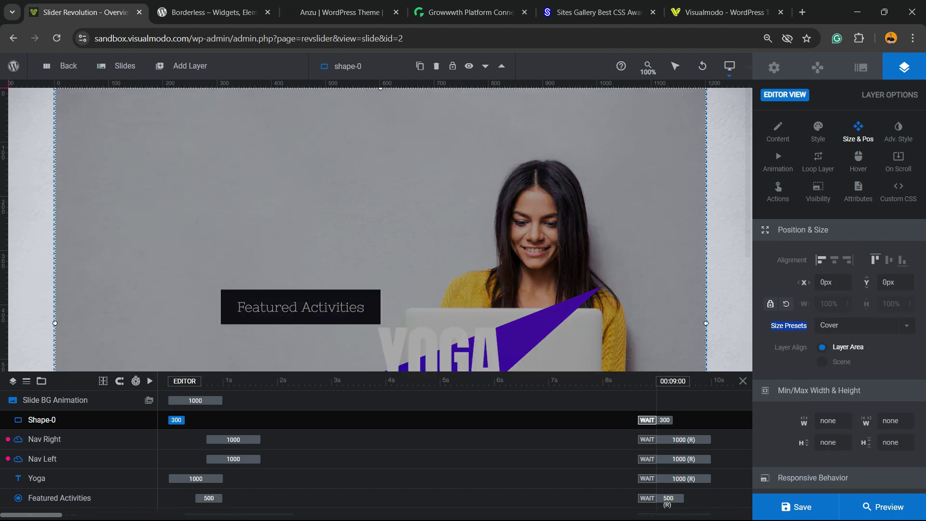
pyautogui.scroll(-4, 675, 299)
pyautogui.scroll(2, 676, 299)
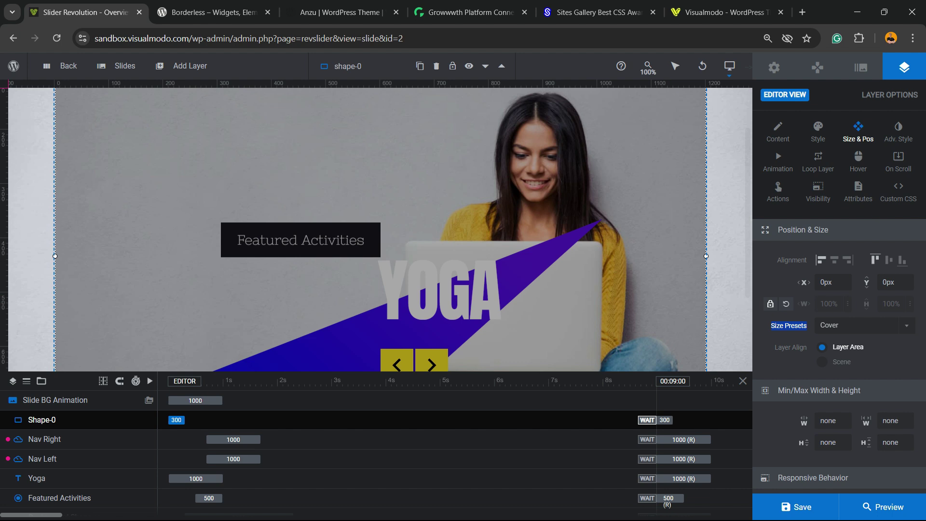
# - Try the Stretch, Full Inset, Full Height, Full Width and Custom Size presets on the shape
pyautogui.click(864, 325)
pyautogui.click(831, 415)
pyautogui.click(859, 325)
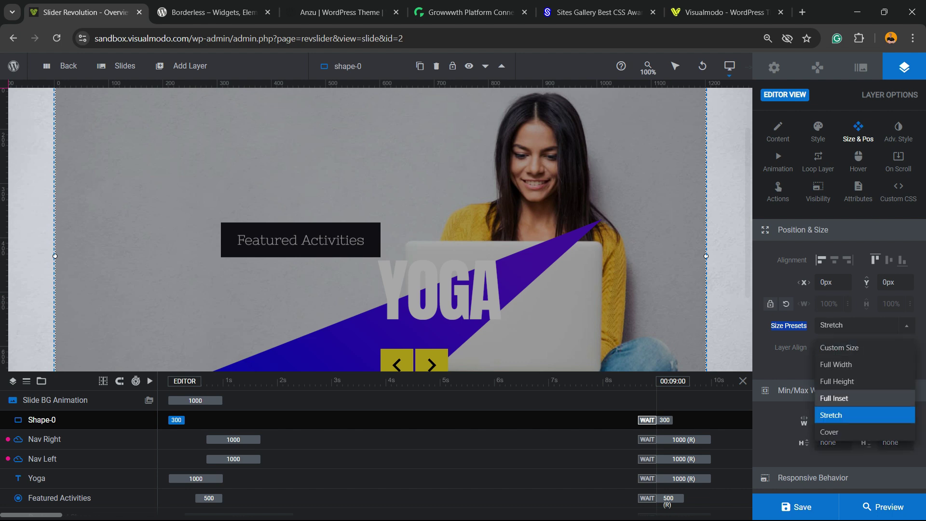
pyautogui.click(834, 399)
pyautogui.click(859, 325)
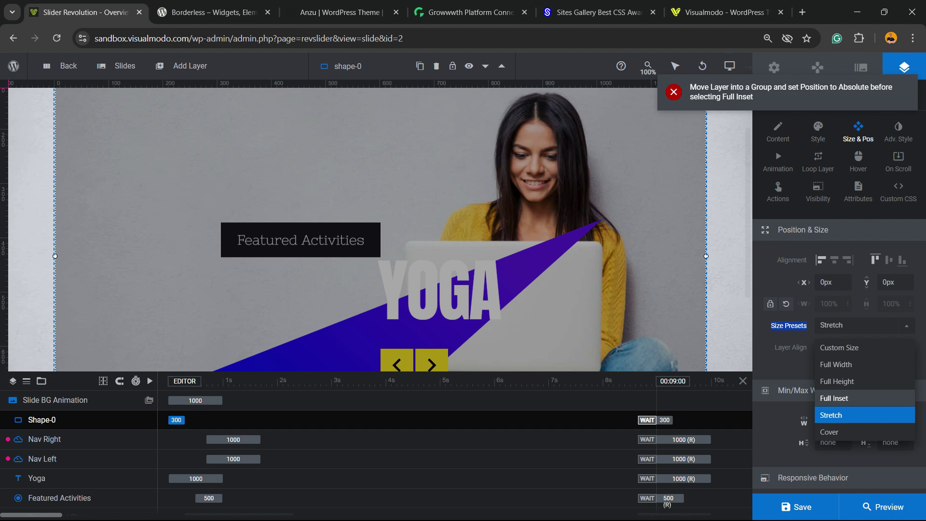
pyautogui.click(834, 398)
pyautogui.click(859, 326)
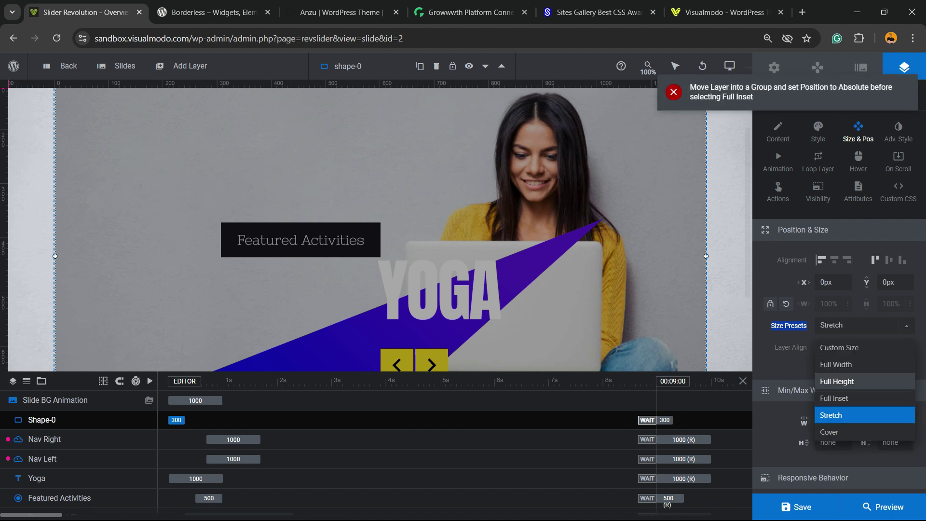
pyautogui.click(837, 381)
pyautogui.click(859, 325)
pyautogui.click(836, 365)
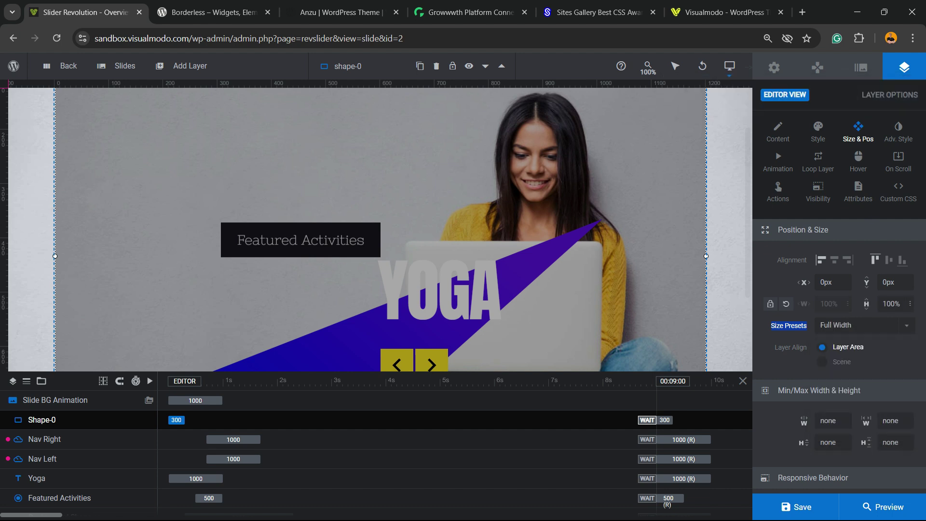
pyautogui.click(859, 325)
pyautogui.click(836, 346)
pyautogui.click(858, 325)
pyautogui.click(726, 271)
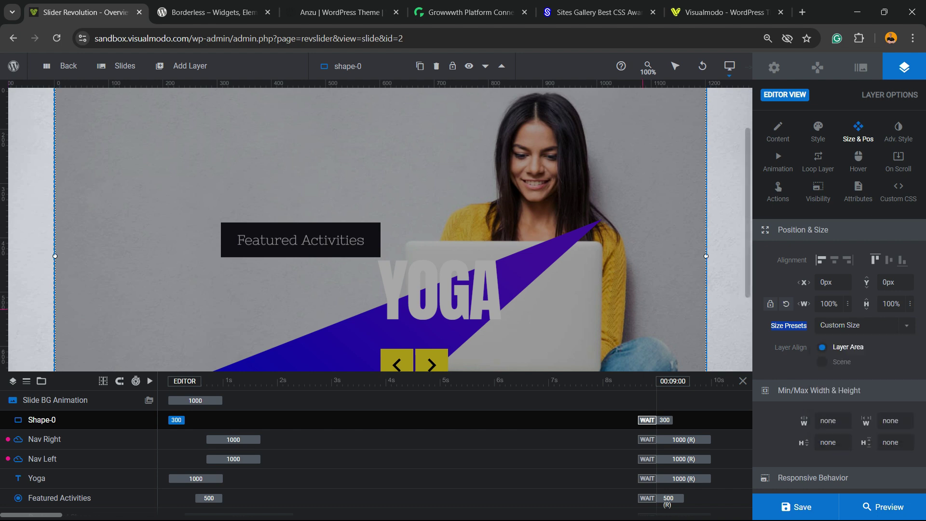
pyautogui.click(726, 270)
pyautogui.click(682, 270)
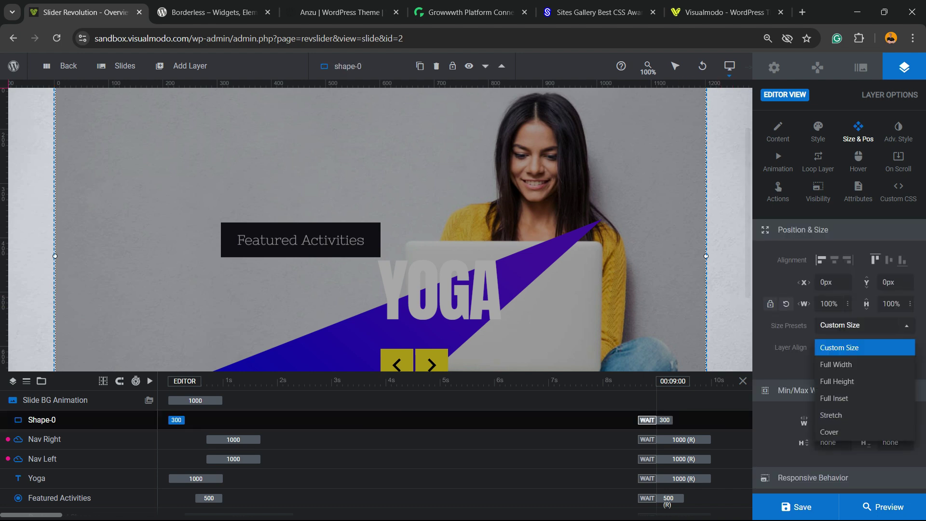
# - Set the shape's size preset back to Cover
pyautogui.click(859, 325)
pyautogui.click(858, 433)
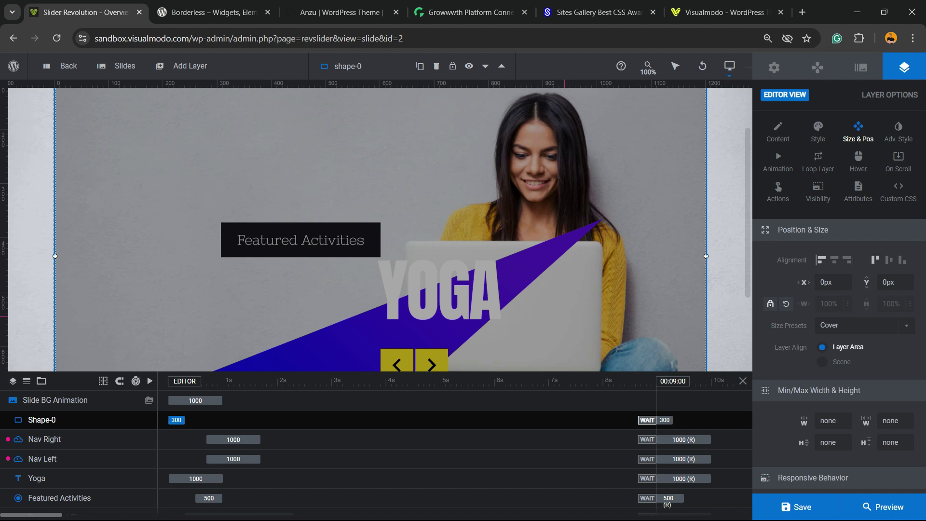
pyautogui.scroll(2, 547, 300)
pyautogui.scroll(-1, 547, 300)
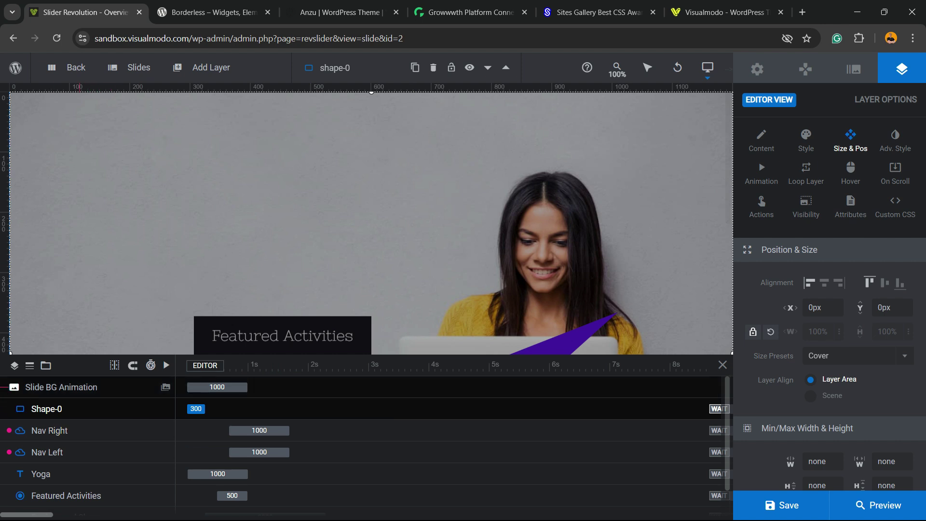
# - Select the entrance animations of the Nav Right and Nav Left layers in turn and examine the slide in animation view
pyautogui.scroll(-3, 279, 261)
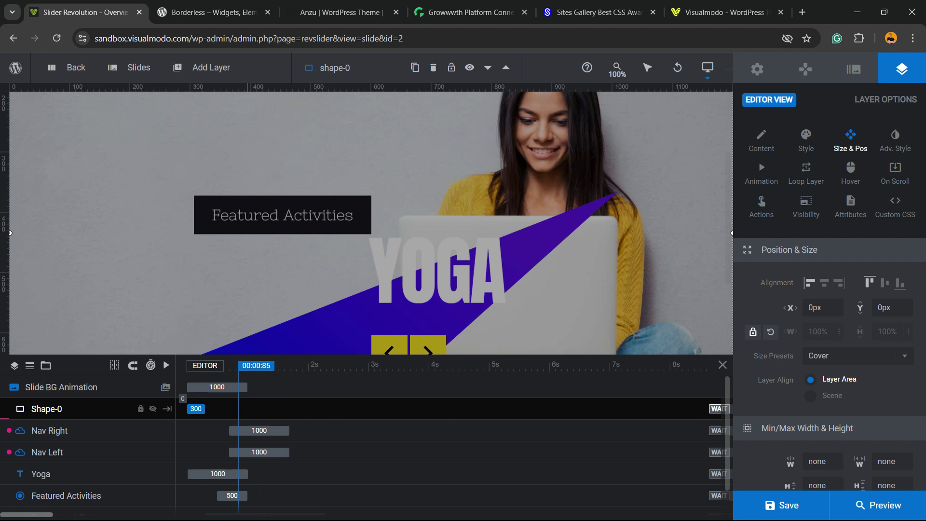
pyautogui.click(239, 430)
pyautogui.click(240, 453)
pyautogui.scroll(-3, 277, 319)
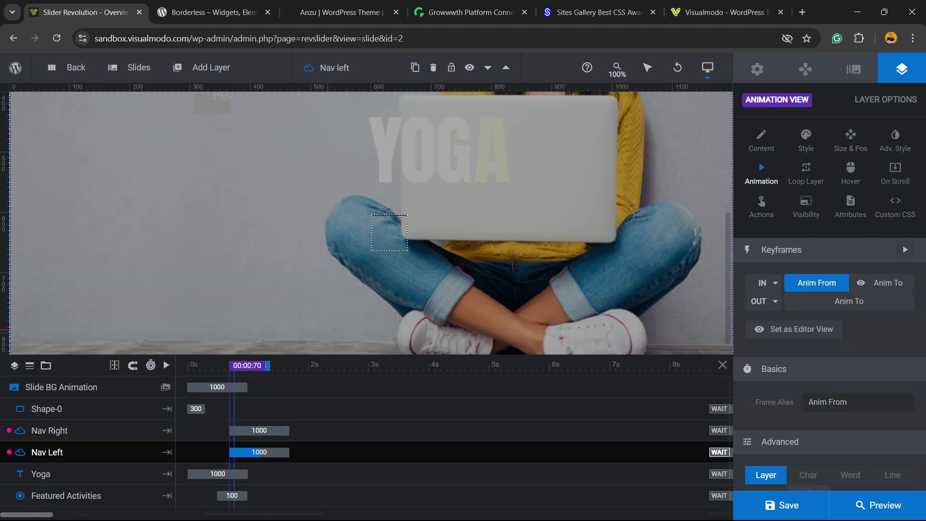
pyautogui.scroll(5, 277, 326)
pyautogui.scroll(-5, 278, 329)
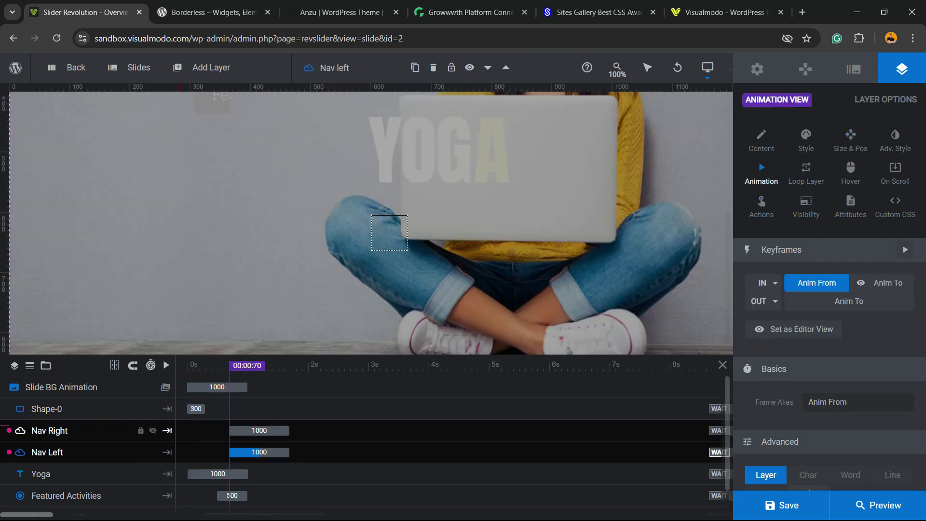
# - Move the Shape-0 overlay to the end of the layer order, below the Featured Activities and Background Shape layers
pyautogui.click(137, 407)
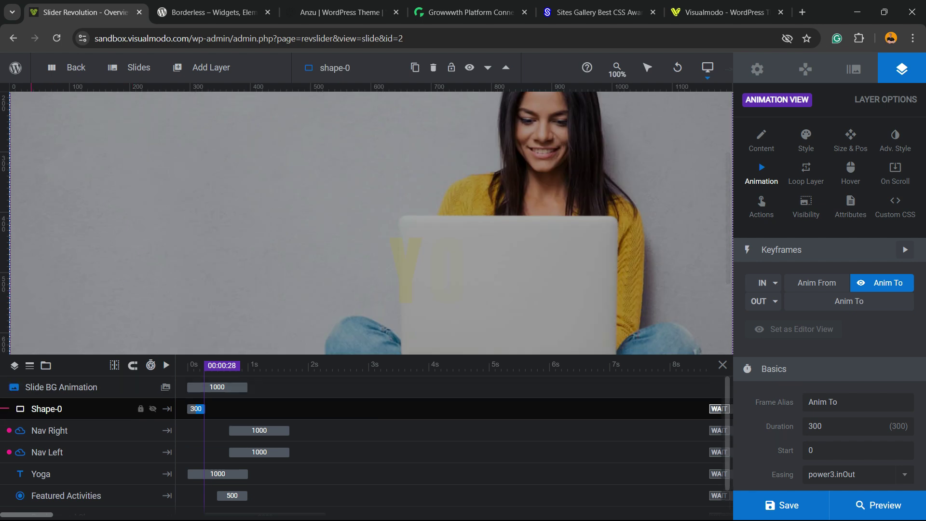
pyautogui.moveTo(46, 409); pyautogui.dragTo(46, 502)
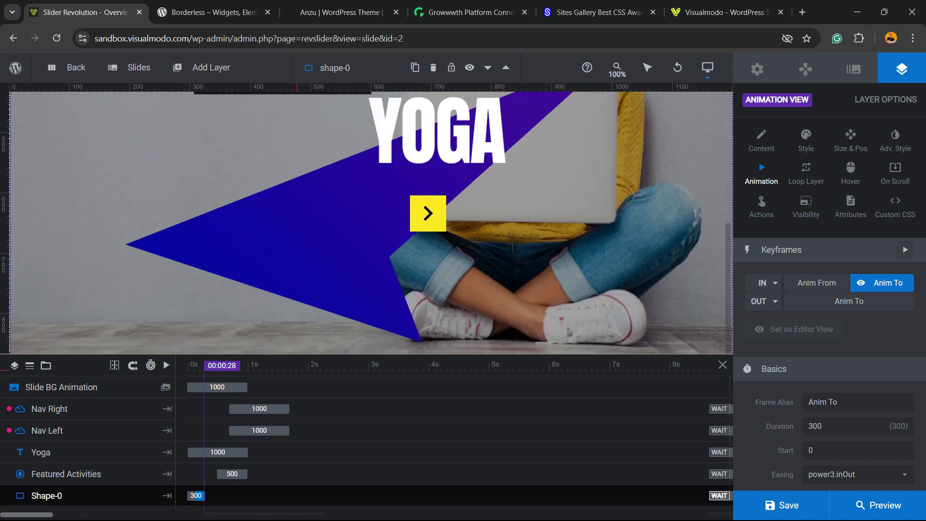
pyautogui.scroll(-1, 251, 457)
pyautogui.moveTo(33, 457); pyautogui.dragTo(73, 483)
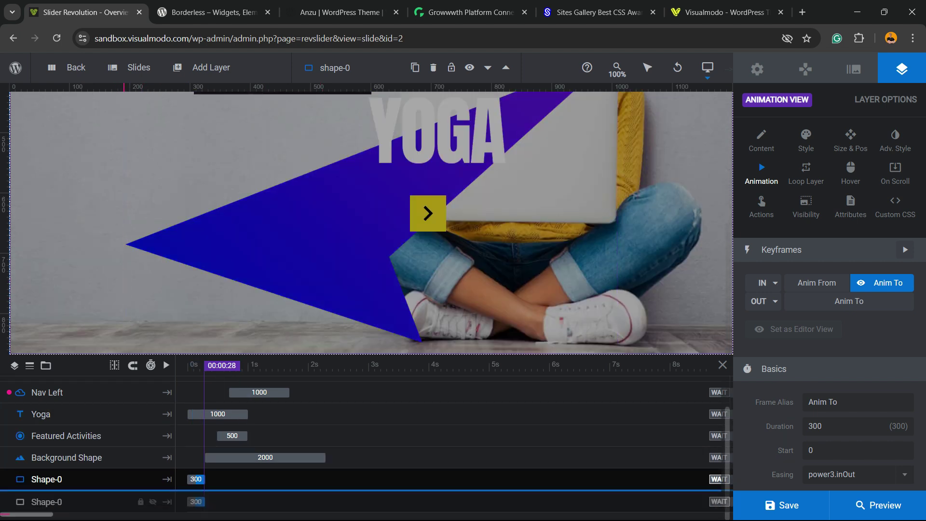
pyautogui.scroll(-5, 384, 243)
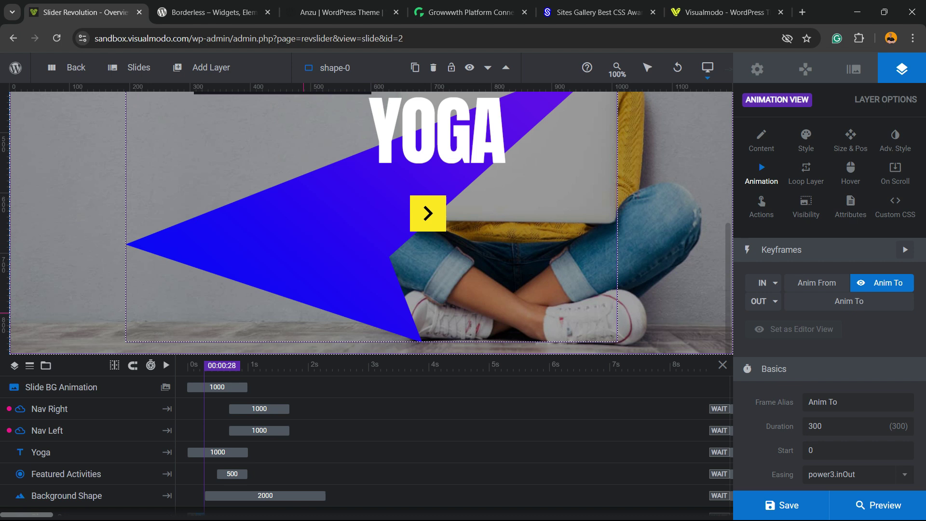
pyautogui.scroll(-1, 120, 475)
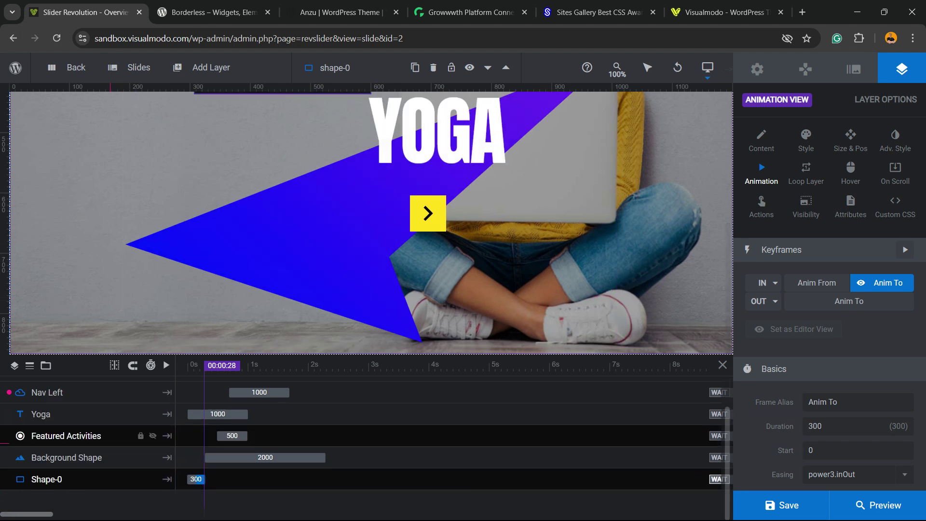
pyautogui.moveTo(96, 481)
pyautogui.mouseDown()
pyautogui.moveTo(97, 447)
pyautogui.moveTo(98, 473)
pyautogui.mouseUp()
# - Examine the overlay across the whole slide canvas and play the slide's animation timeline
pyautogui.scroll(4, 256, 289)
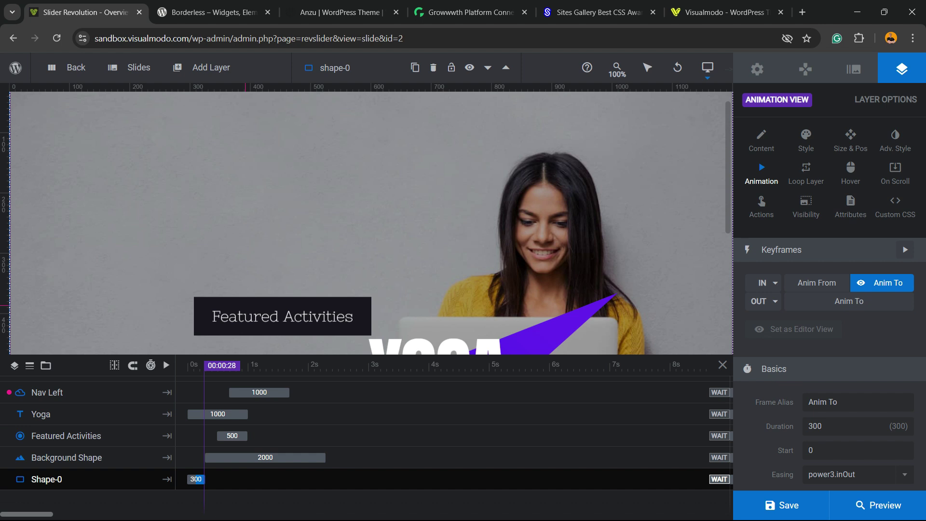
pyautogui.scroll(-2, 258, 290)
pyautogui.click(259, 291)
pyautogui.click(326, 154)
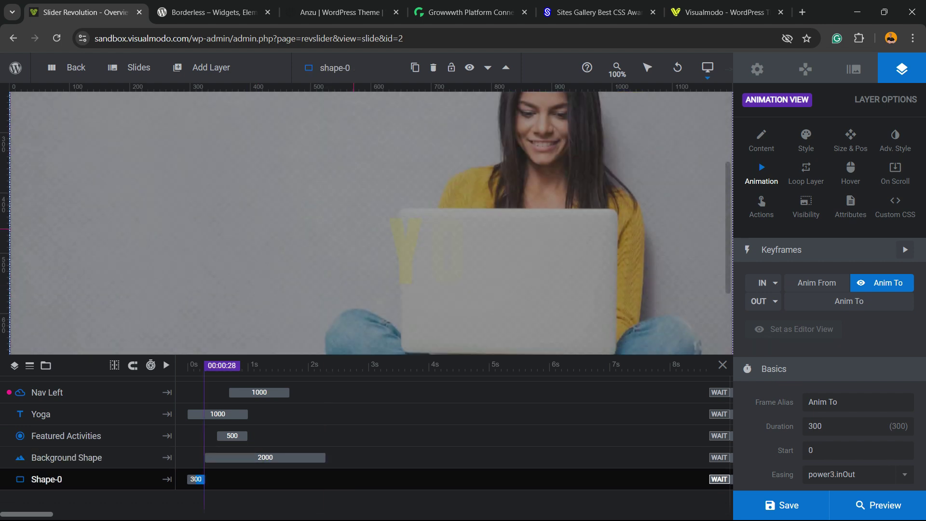
pyautogui.scroll(-3, 324, 164)
pyautogui.scroll(1, 248, 392)
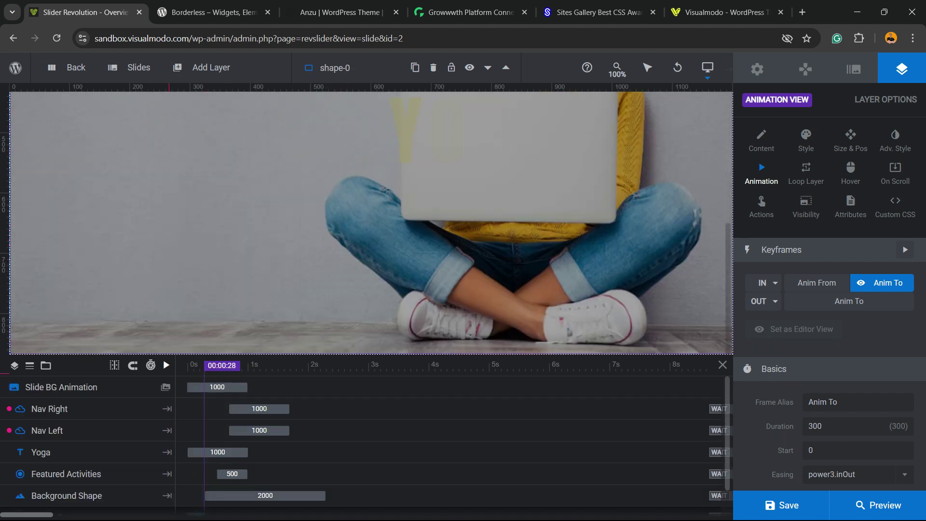
pyautogui.click(167, 366)
pyautogui.scroll(5, 243, 287)
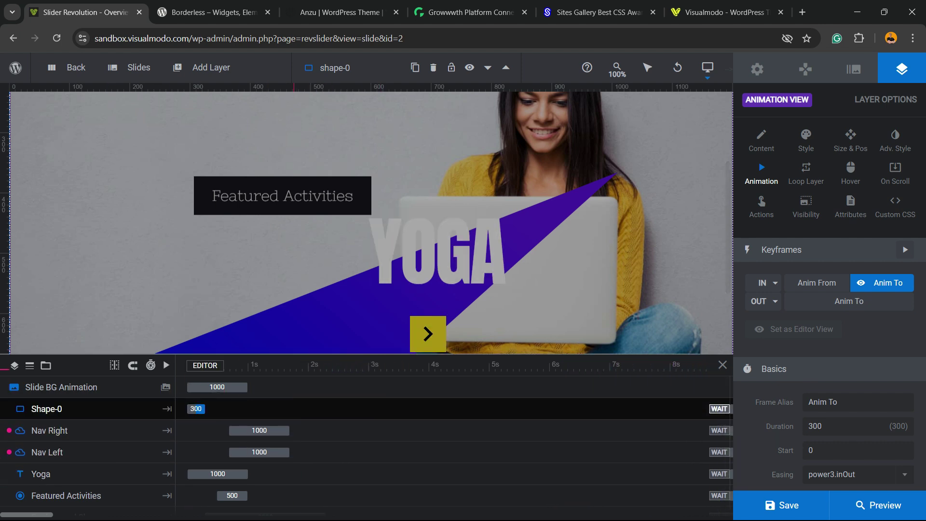
# - Review the slide and the Background Shape layer's animation settings, and save the slider changes
pyautogui.scroll(3, 643, 217)
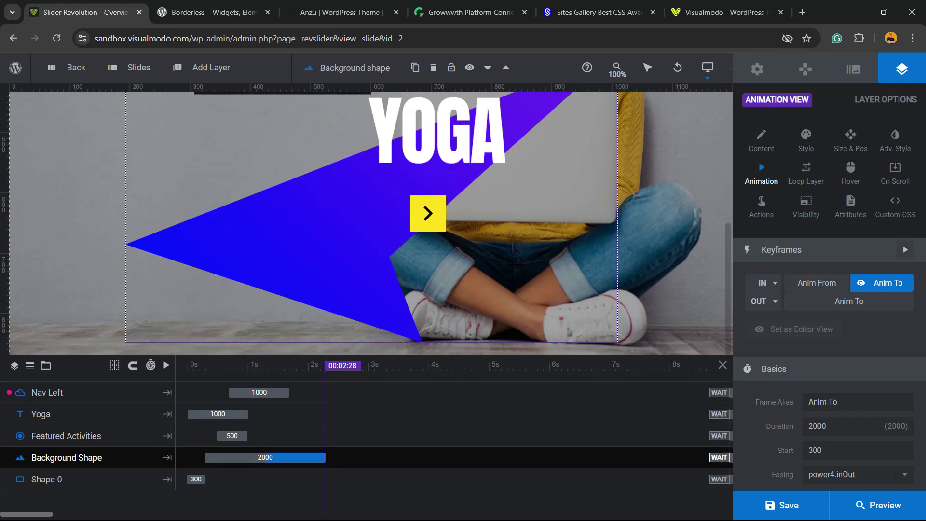
pyautogui.scroll(5, 294, 278)
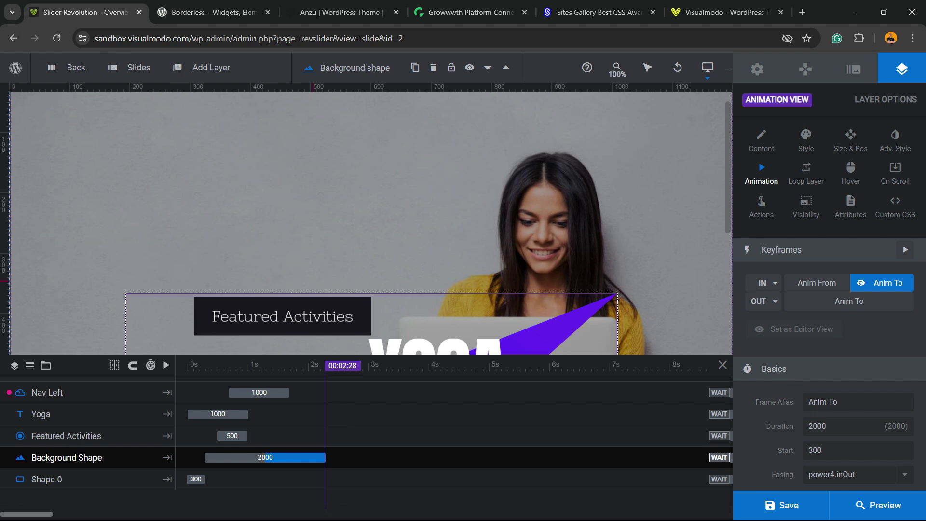
pyautogui.scroll(-2, 370, 222)
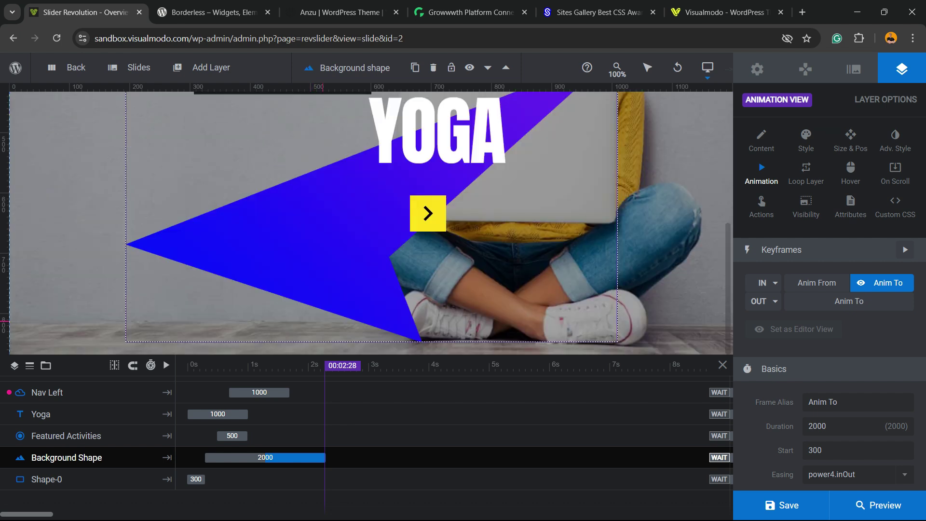
pyautogui.scroll(-2, 370, 222)
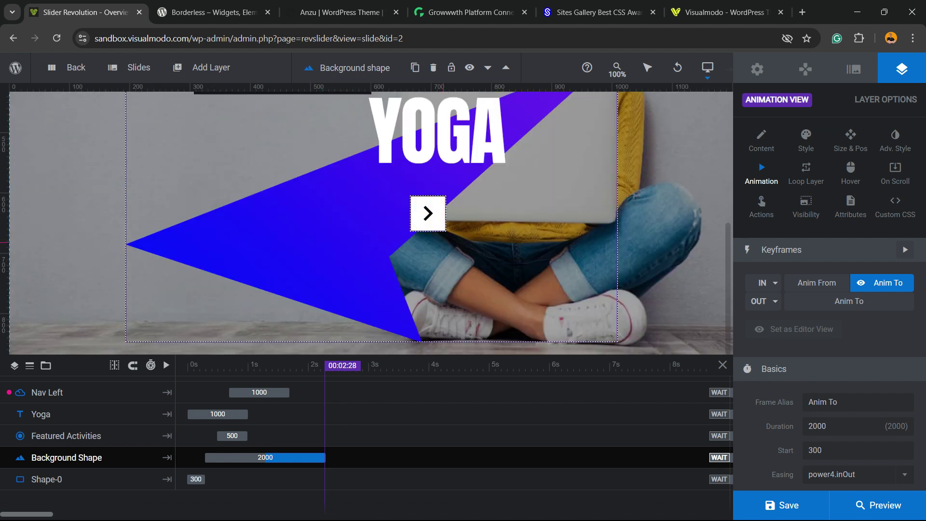
pyautogui.scroll(-7, 830, 290)
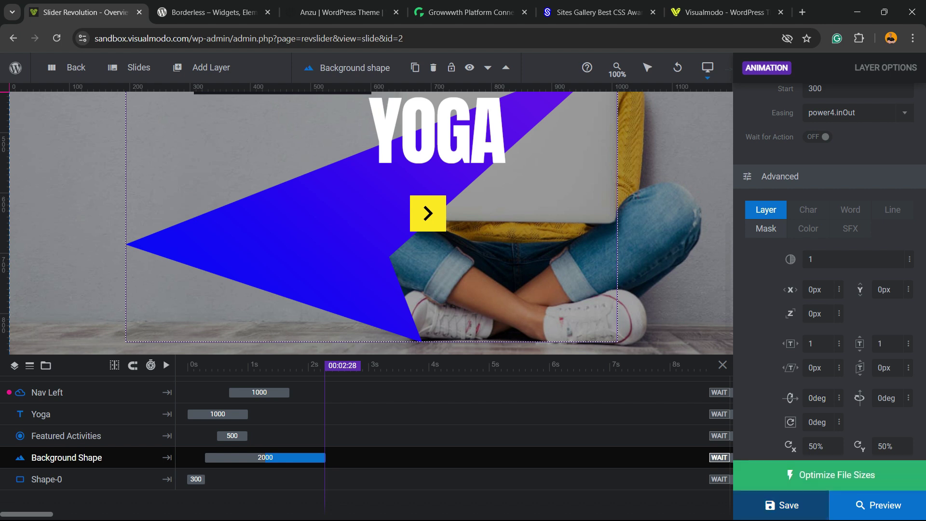
pyautogui.click(782, 505)
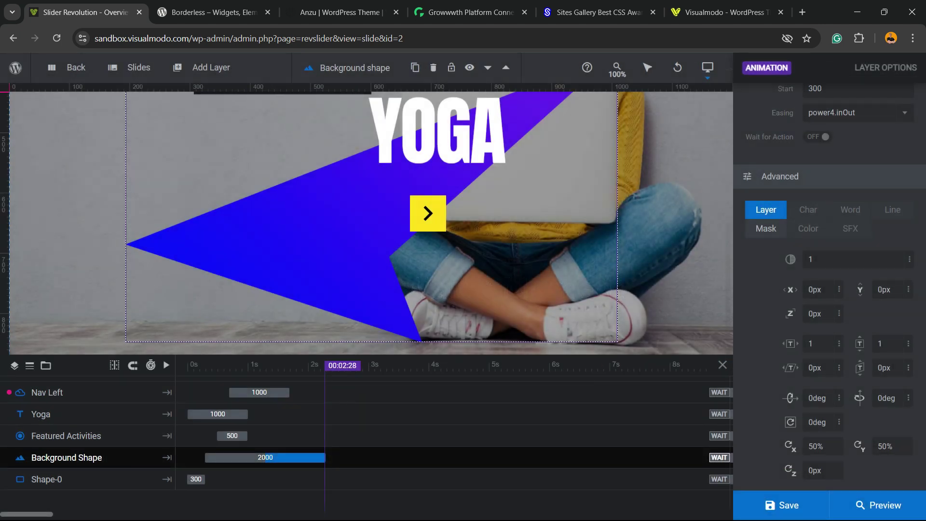
pyautogui.moveTo(782, 505)
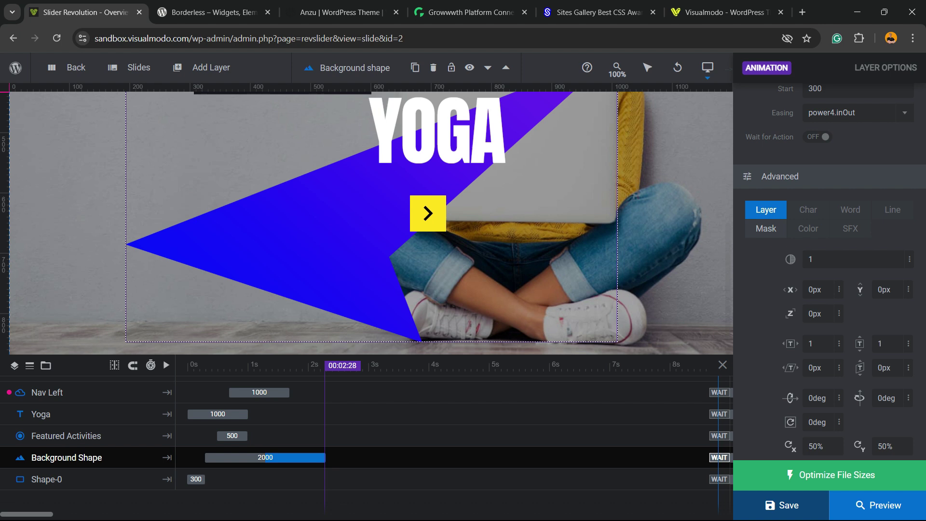
pyautogui.scroll(5, 515, 326)
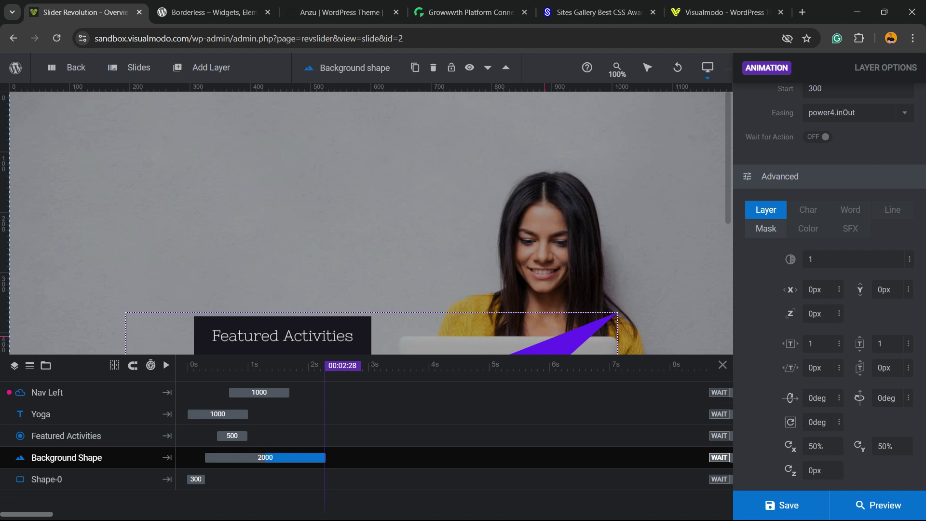
pyautogui.scroll(-3, 367, 222)
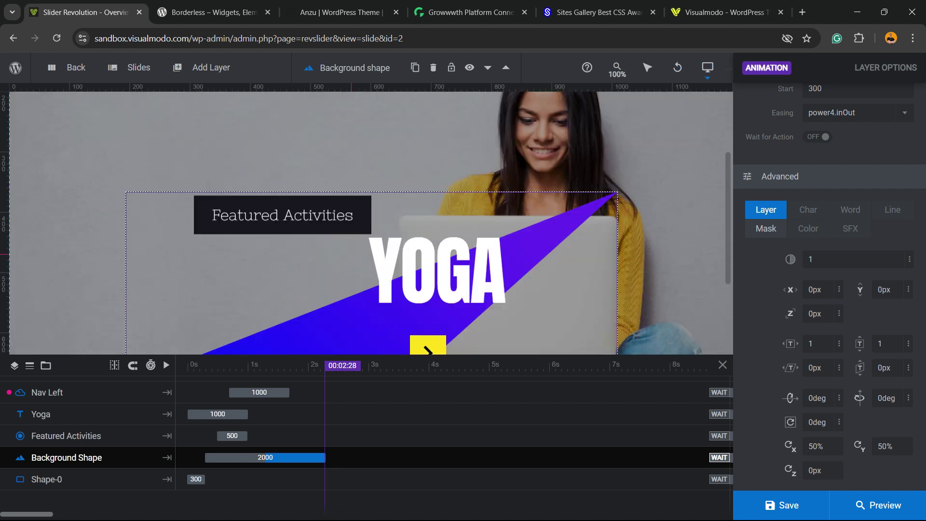